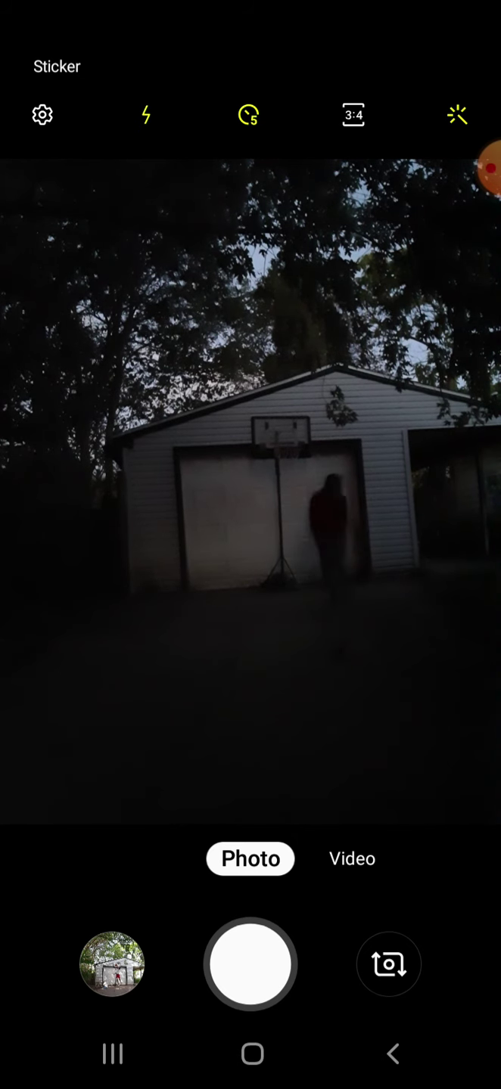
pyautogui.click(252, 1053)
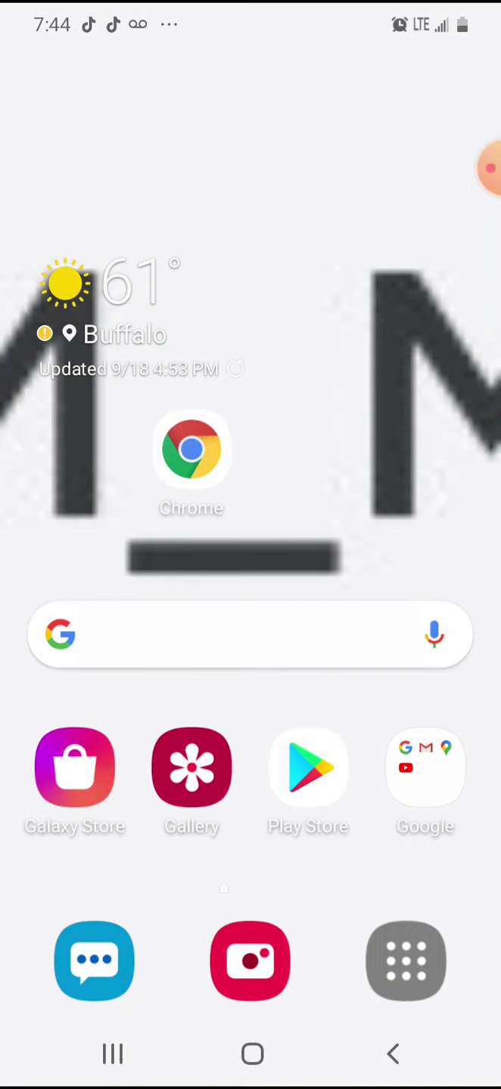